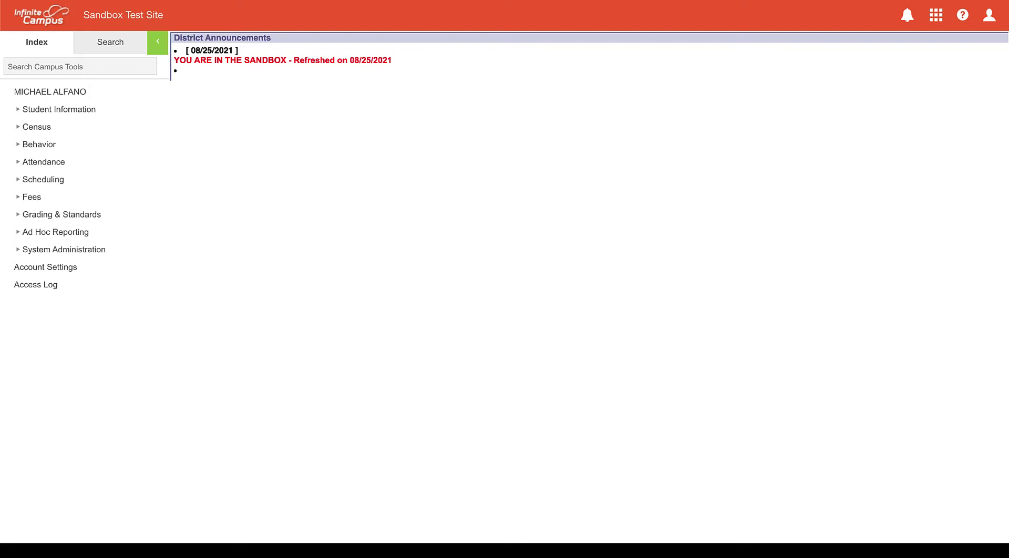
Step: Open the Behavior Referral tool from the Behavior category and return to the home page
left_click(19, 148)
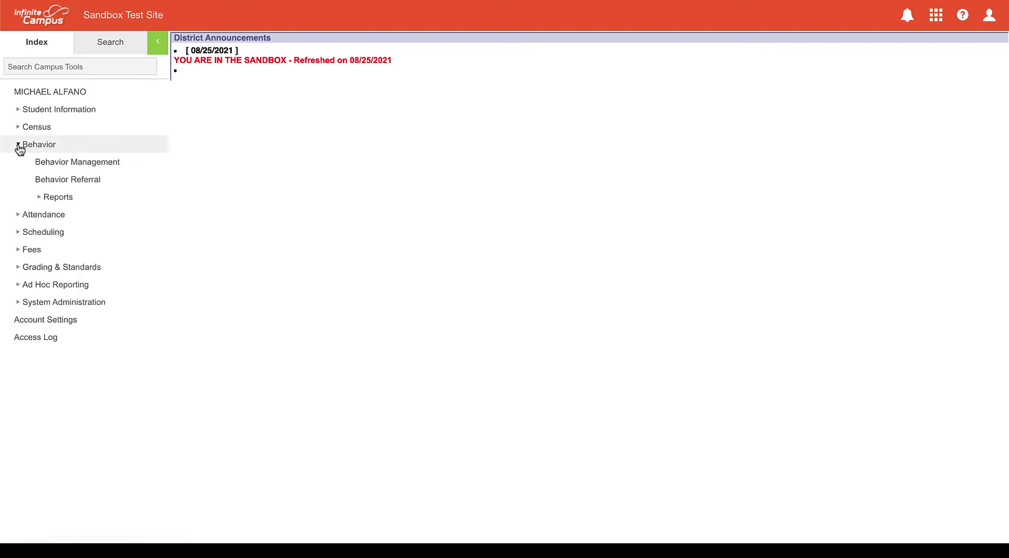
left_click(63, 184)
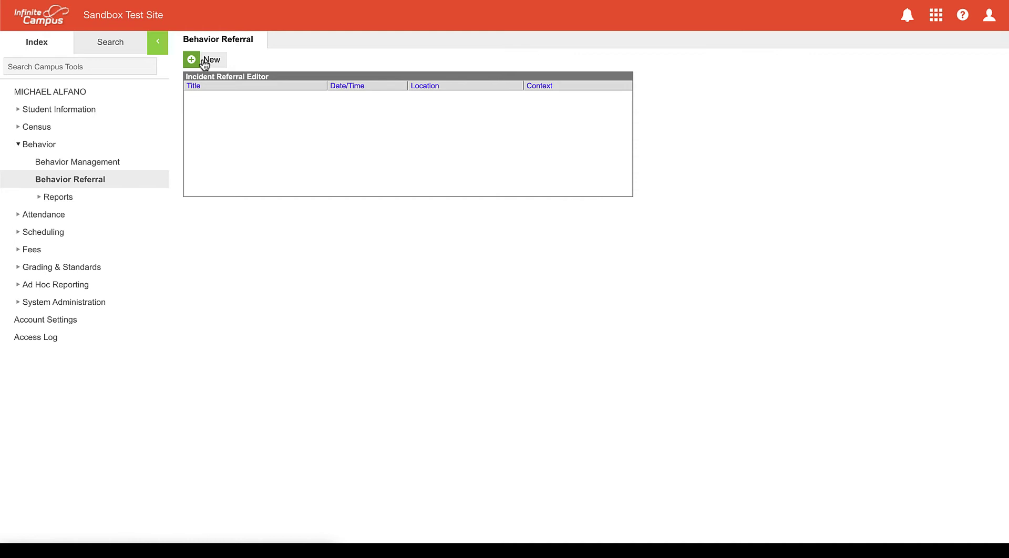
left_click(83, 93)
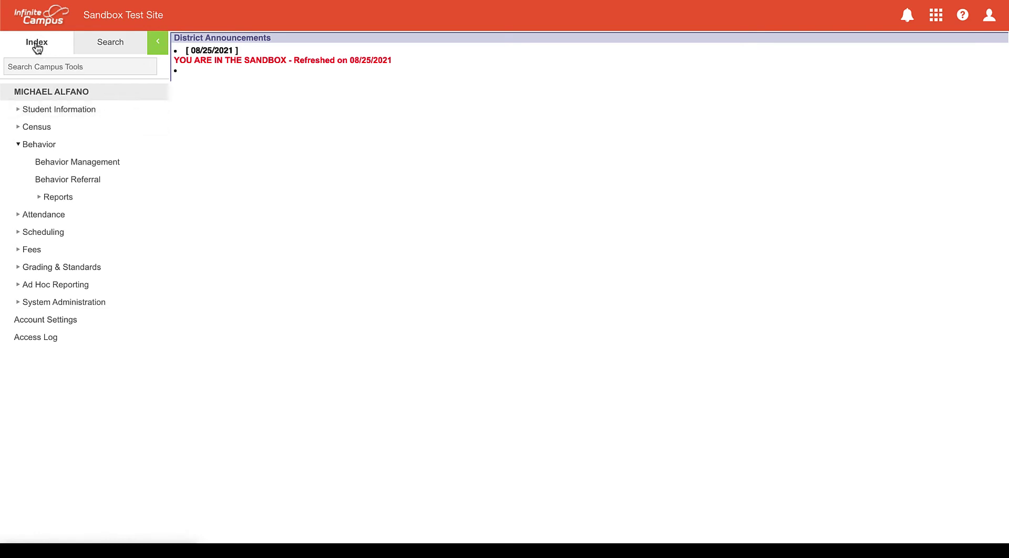
Step: Search the Campus tools for "referral" and open Behavior Referral from the results
left_click(41, 67)
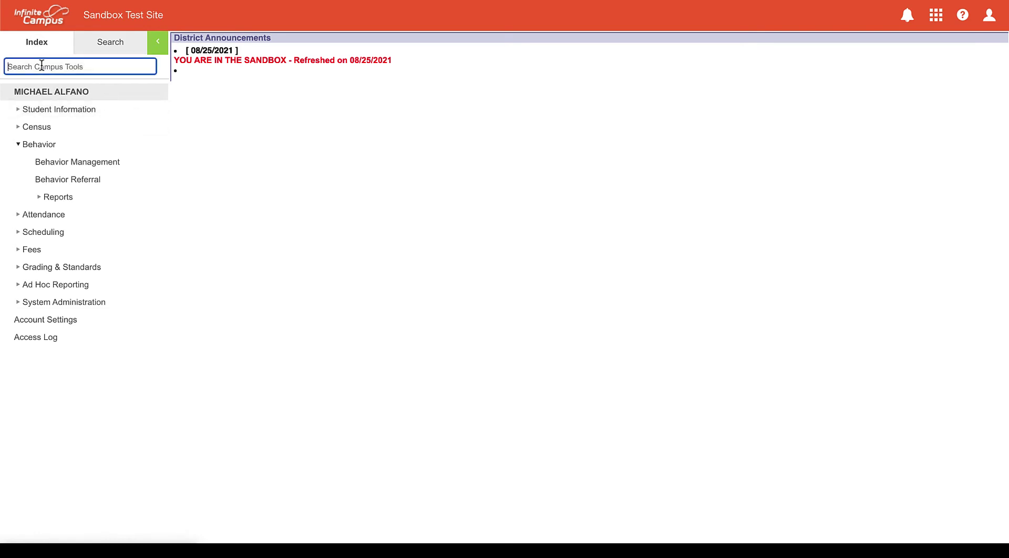
type("referral")
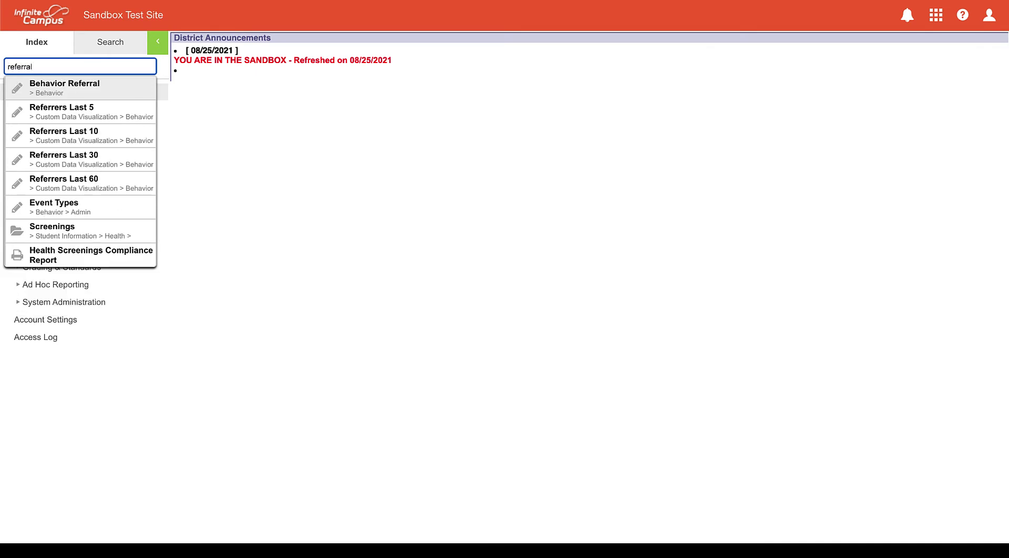
left_click(50, 92)
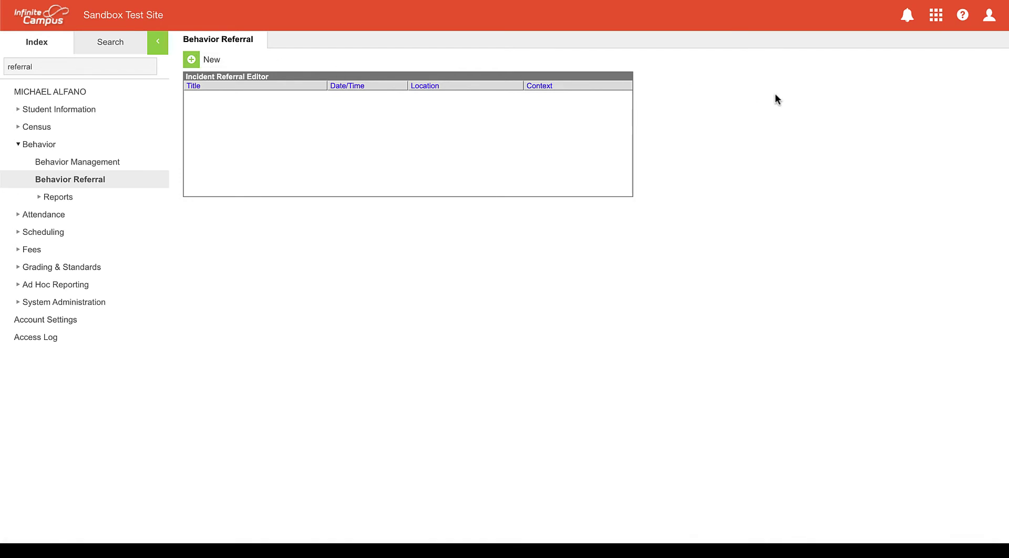
Step: Turn on the Try New Look interface and open Behavior Referral from Behavior Office
left_click(989, 21)
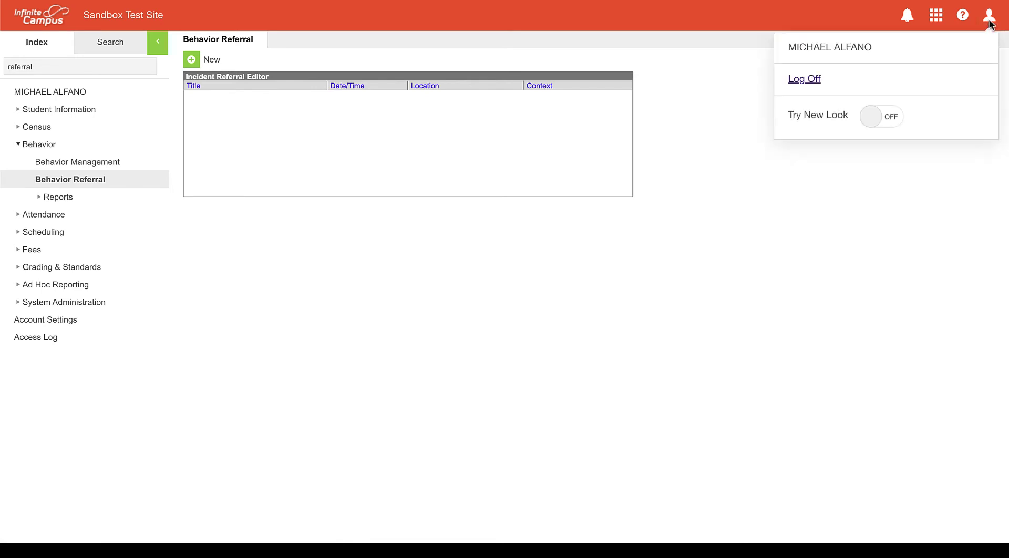
left_click(884, 116)
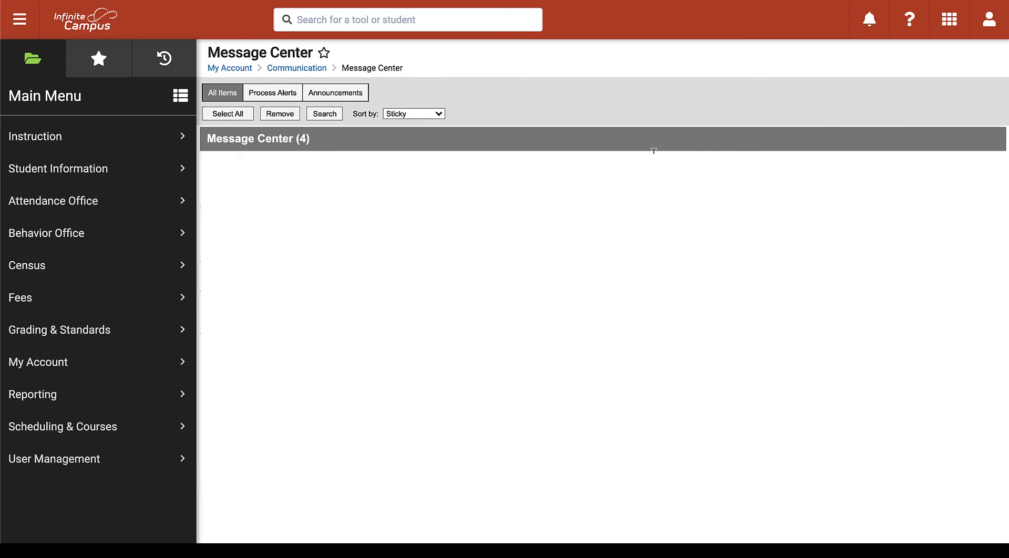
left_click(182, 234)
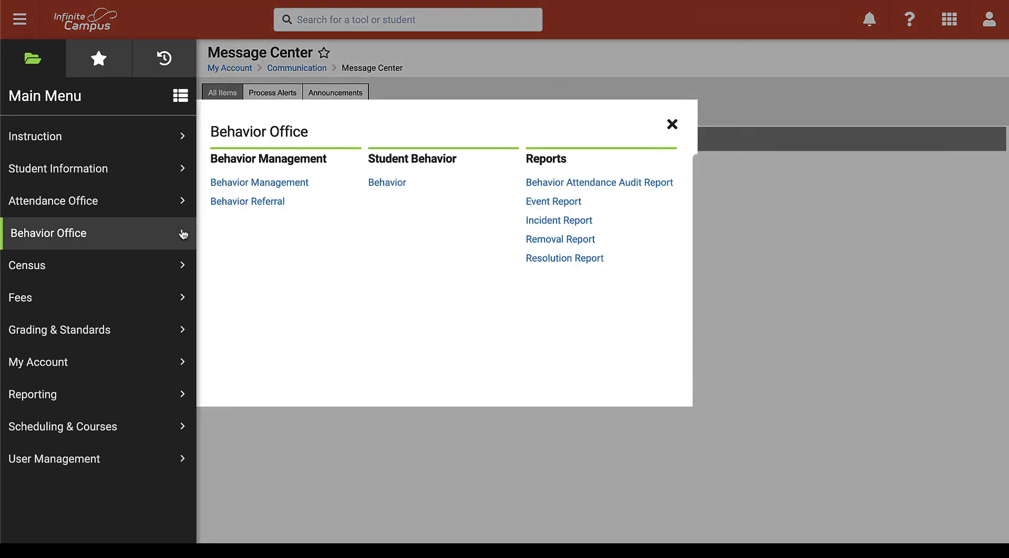
left_click(235, 203)
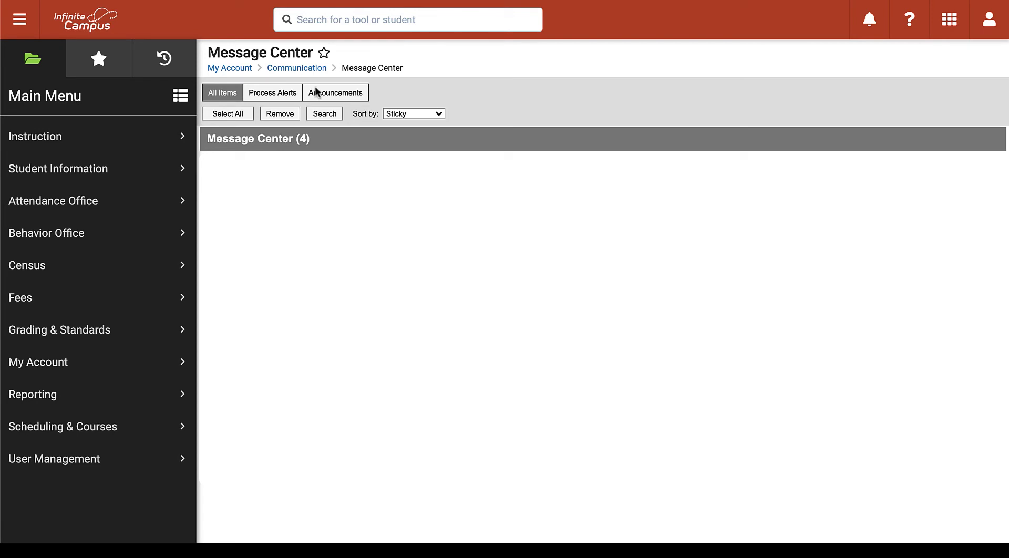
Step: Open Behavior Referral from the tools suggested in the tool search and start a new referral
left_click(325, 19)
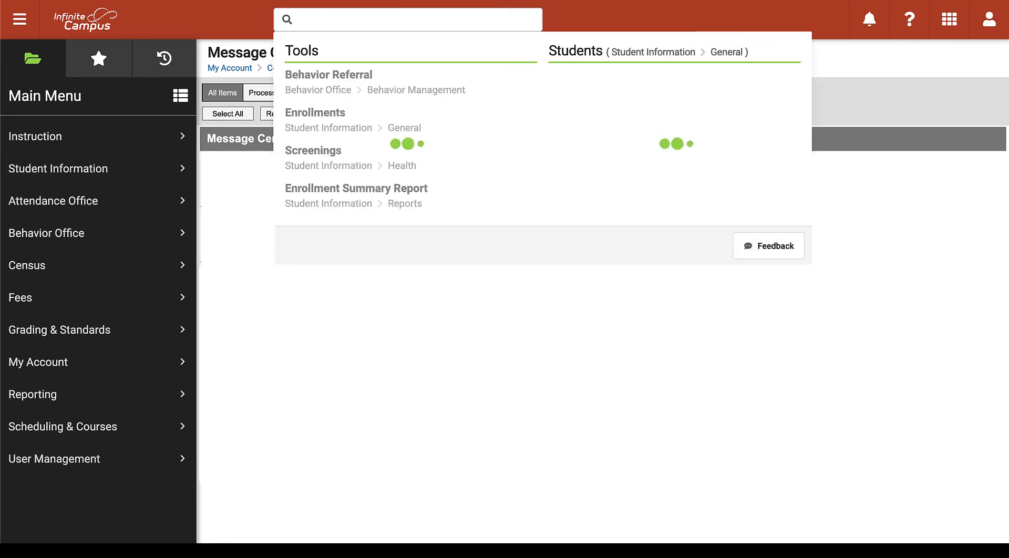
left_click(331, 79)
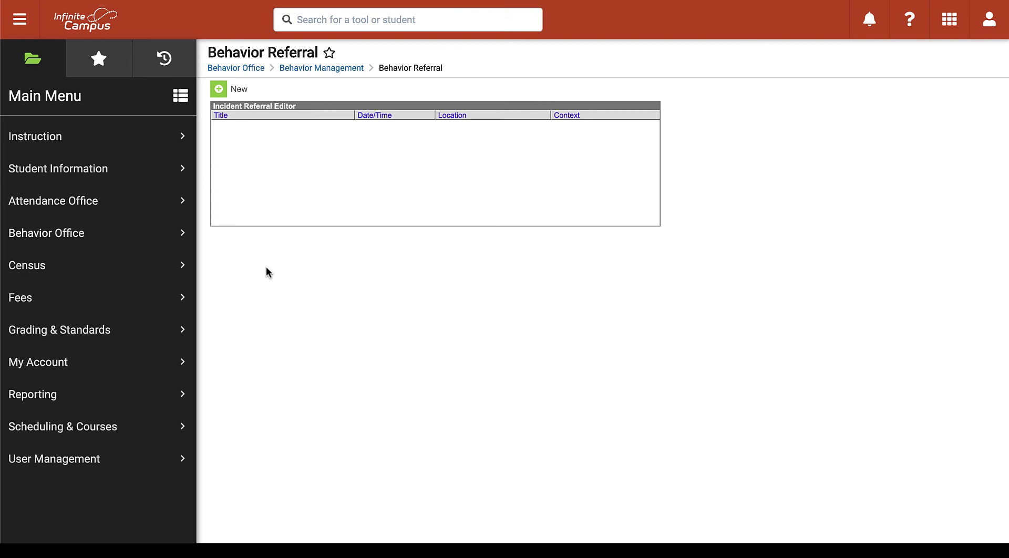
left_click(238, 94)
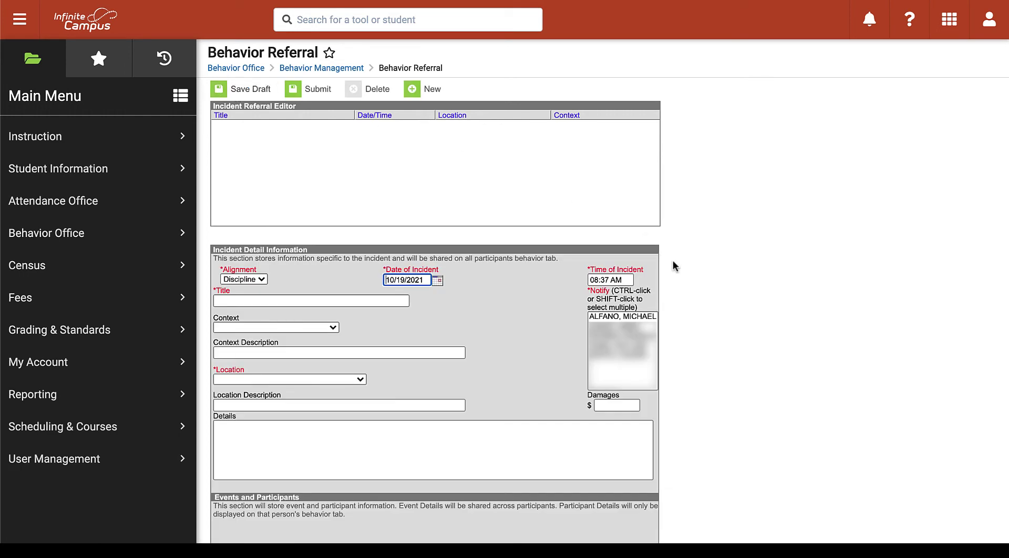
Step: Keep the incident's alignment as Discipline after checking the available alignment options
scroll(676, 269, "down", 2)
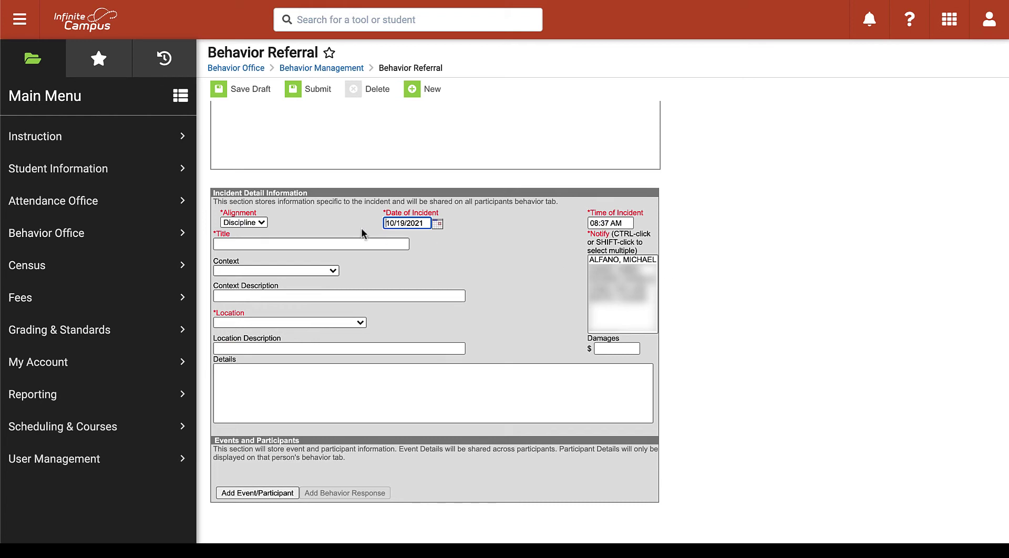
left_click(260, 224)
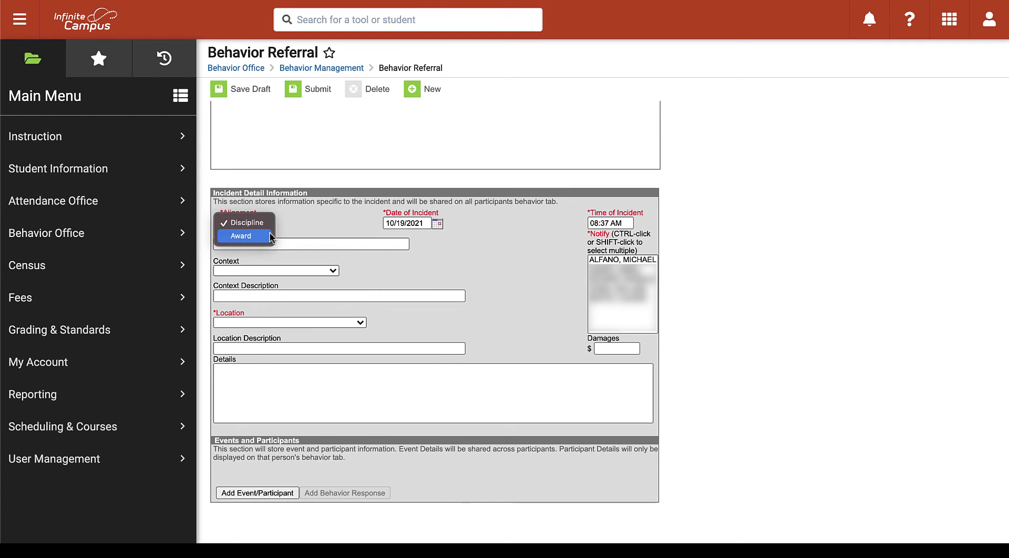
left_click(292, 225)
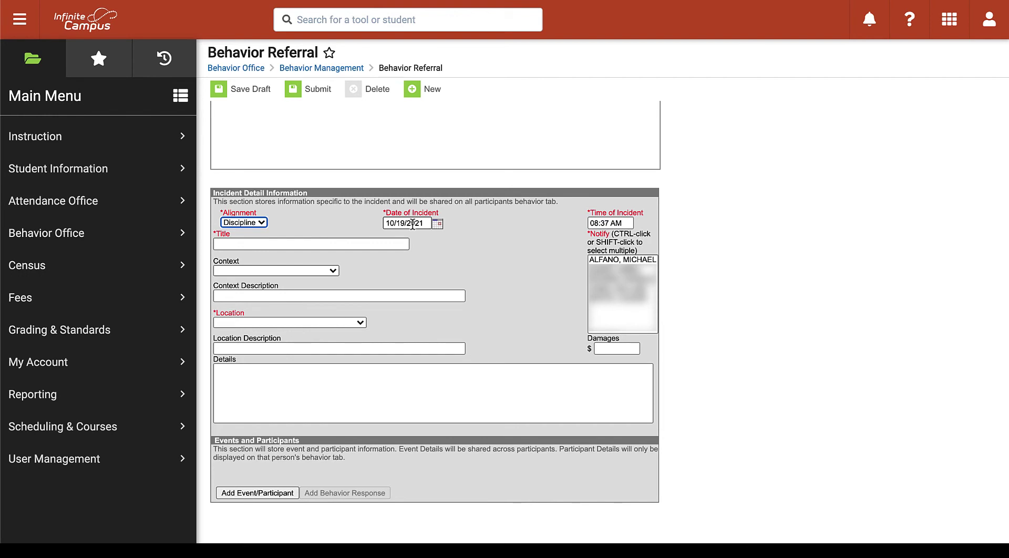
left_click(364, 226)
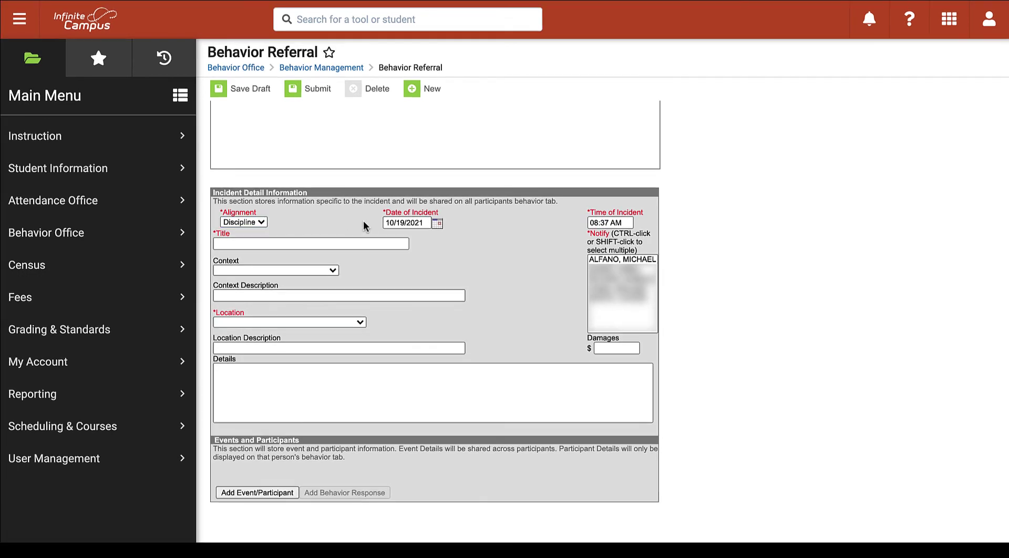
Step: Title the incident "Fight during transition" and set its location to 13: Hallway
left_click(371, 243)
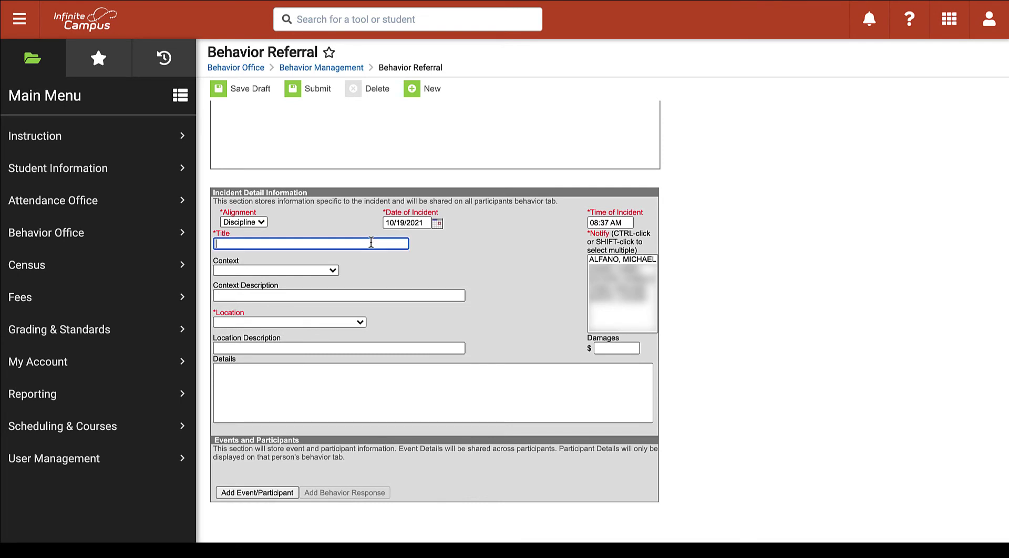
type("Fight during transition")
left_click(359, 322)
scroll(327, 421, "down", 3)
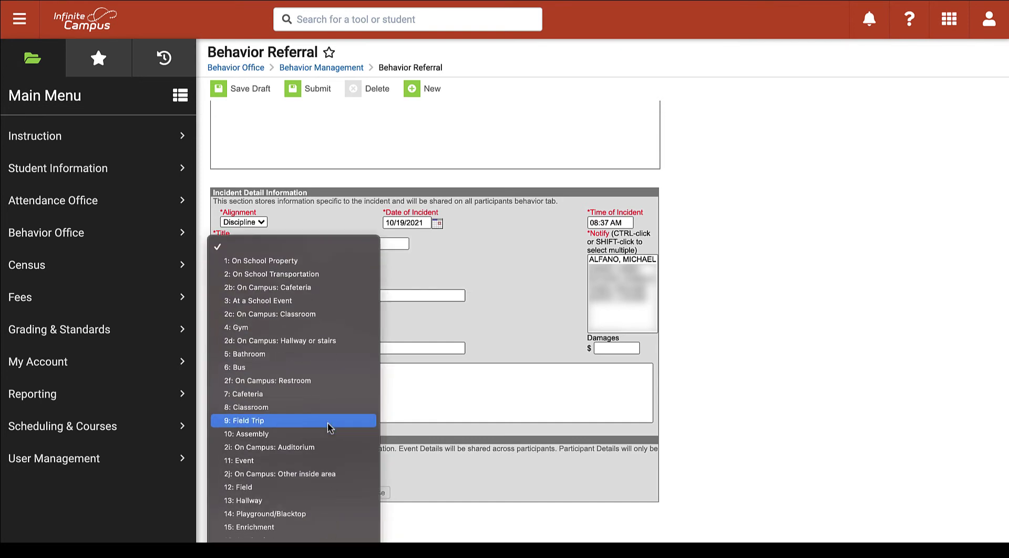
left_click(324, 499)
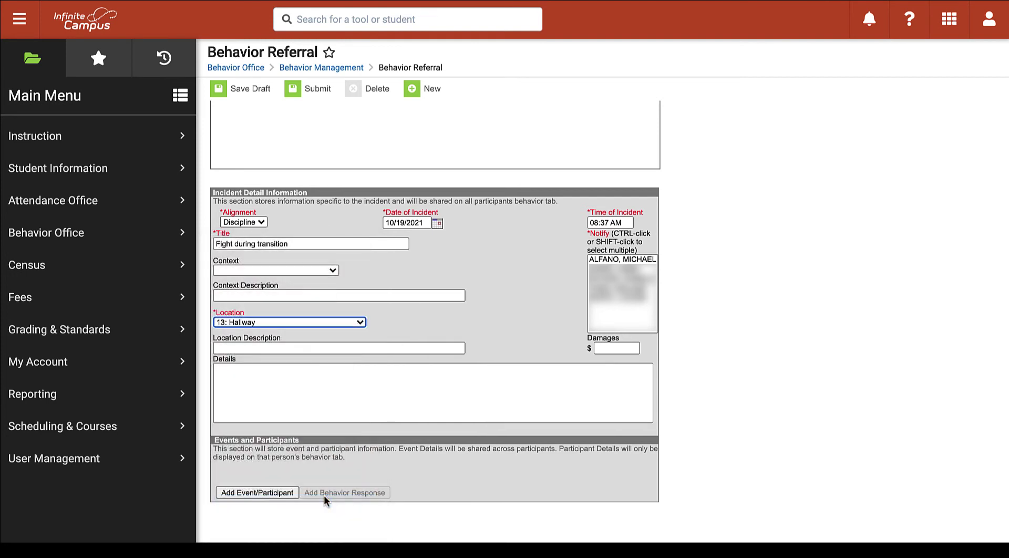
left_click(509, 298)
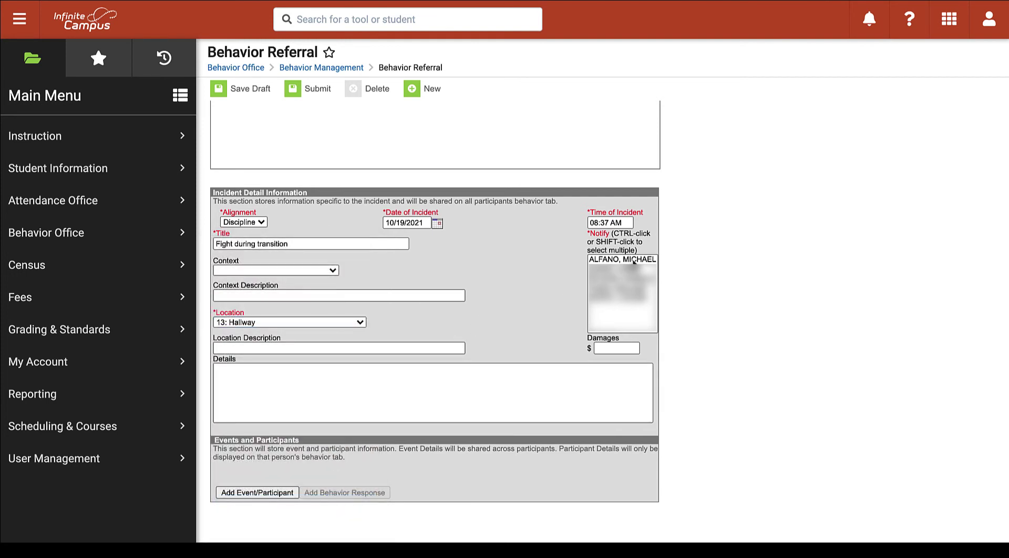
Step: Select multiple staff members to notify about the incident and leave the damages amount blank
left_click(654, 282)
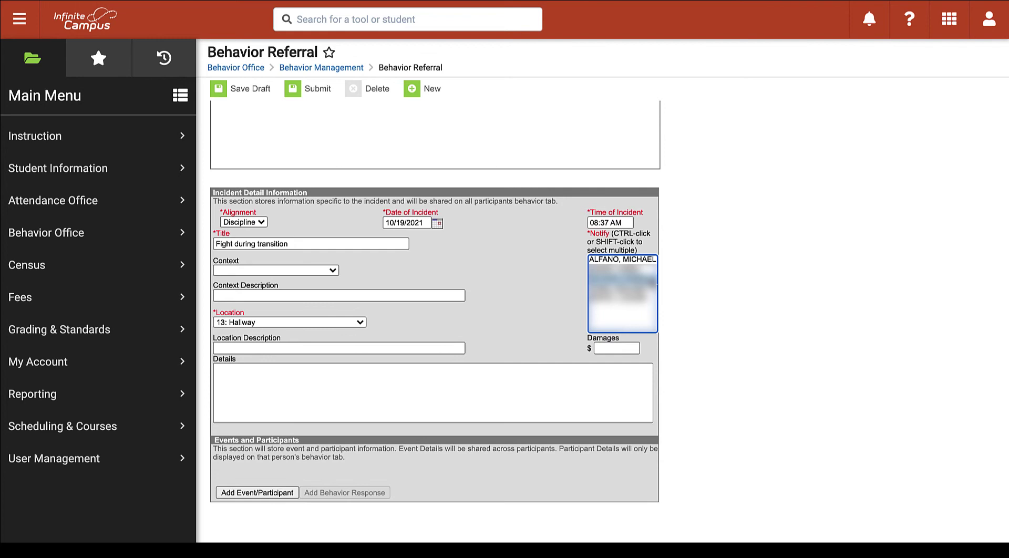
left_click(647, 300, "shift")
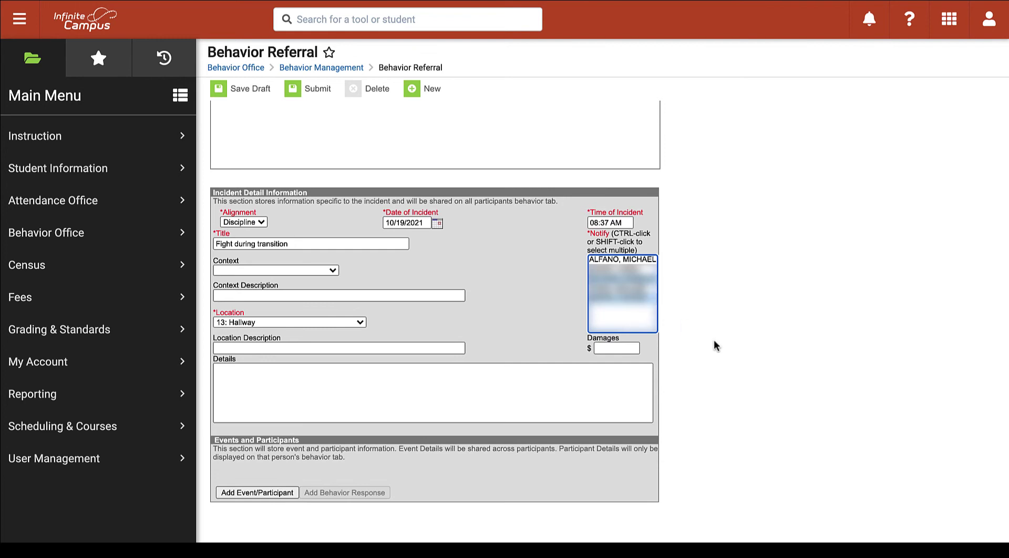
left_click(626, 348)
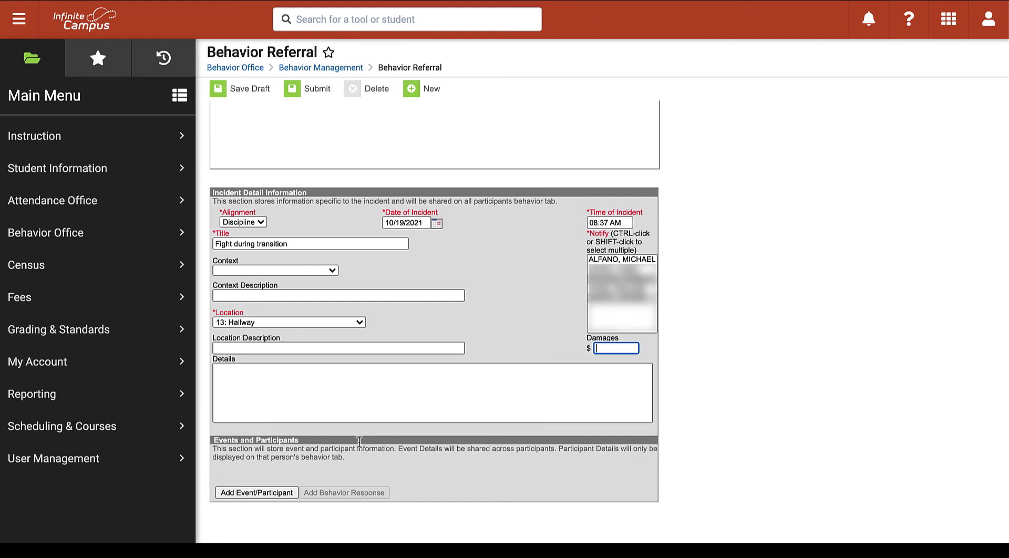
Step: Add an event to the referral with the type FP: FIGHTING INVOLVING PHYSICAL CONTACT AND NO PHYSICAL INJURY
left_click(293, 494)
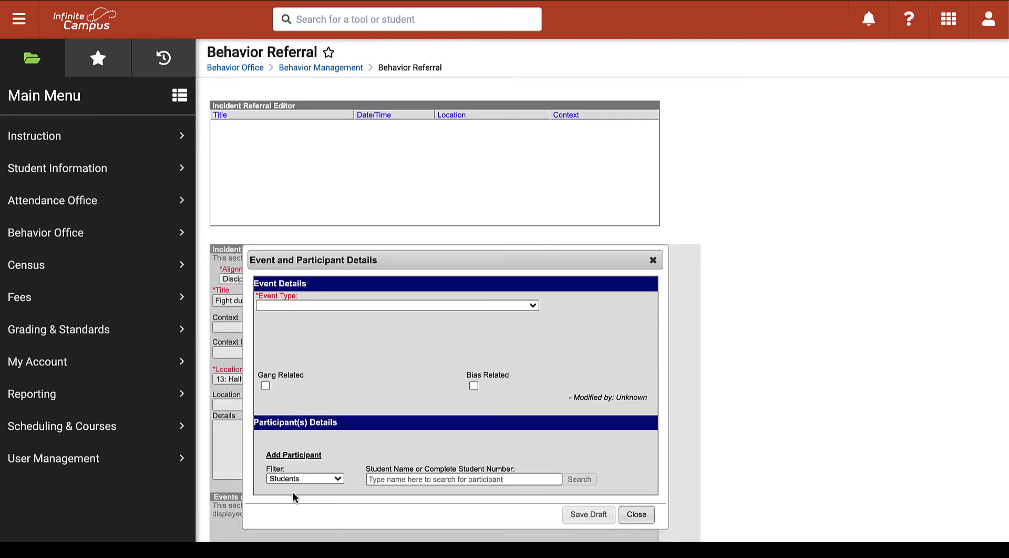
left_click(533, 307)
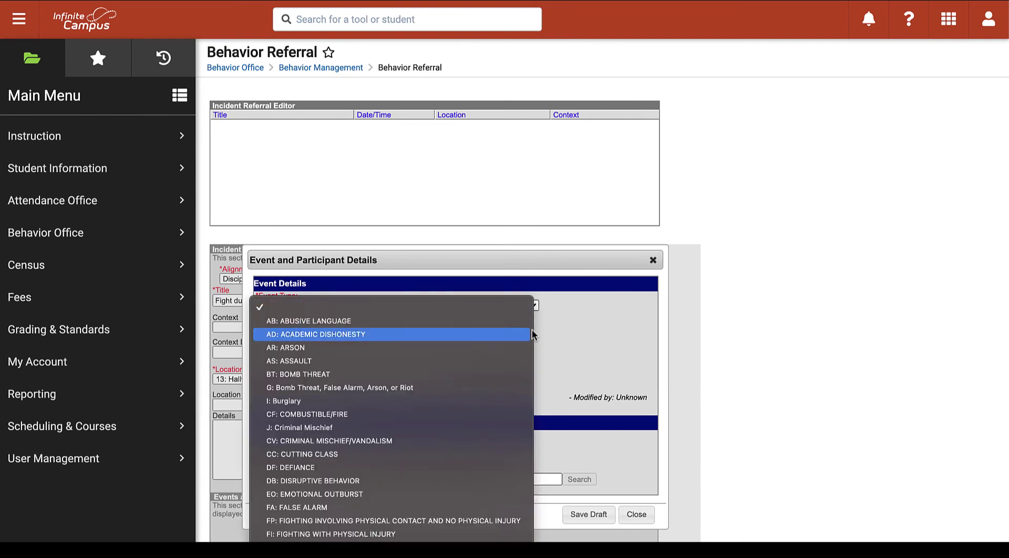
left_click(528, 521)
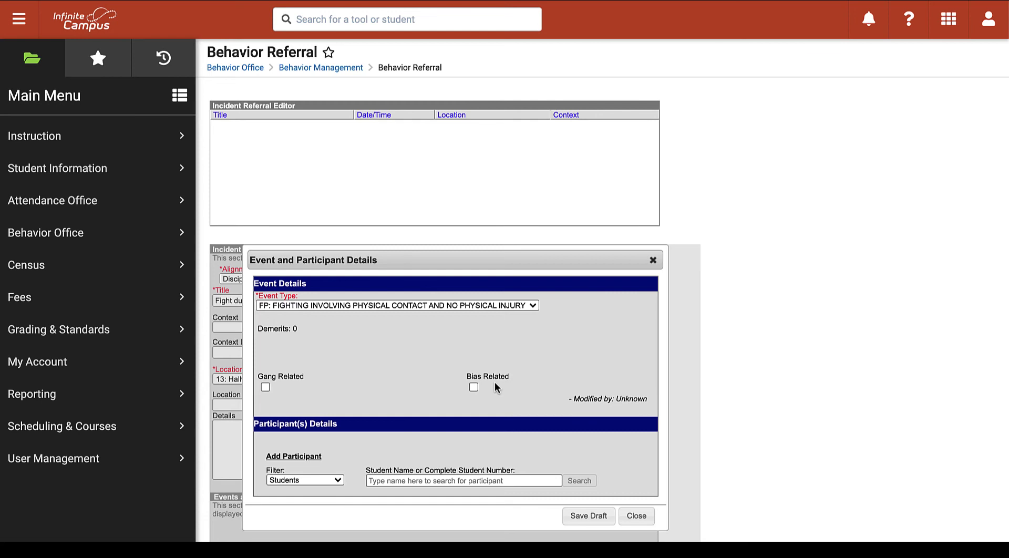
Step: Search for a student by first name and add the first matching student as an event participant
scroll(496, 387, "down", 2)
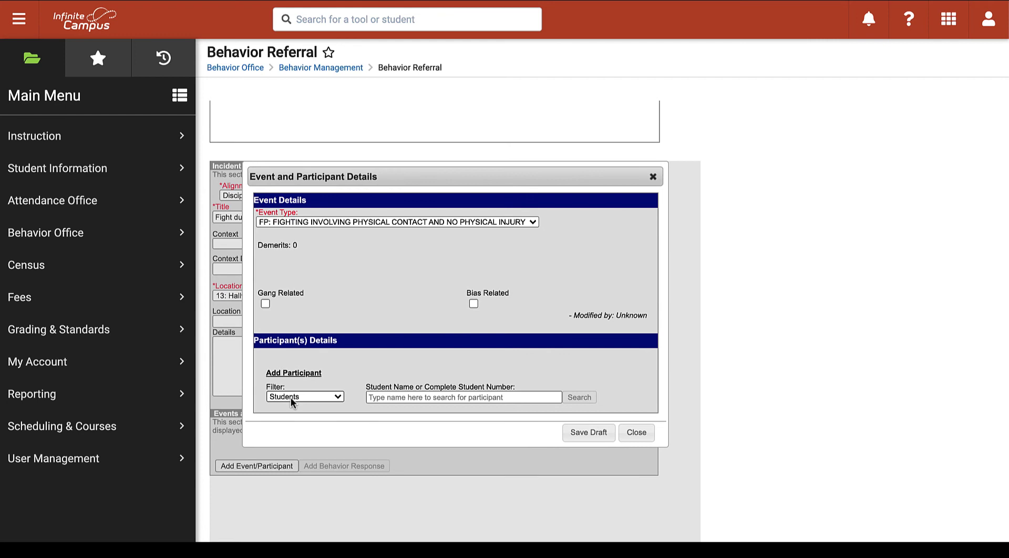
left_click(411, 400)
type("michael")
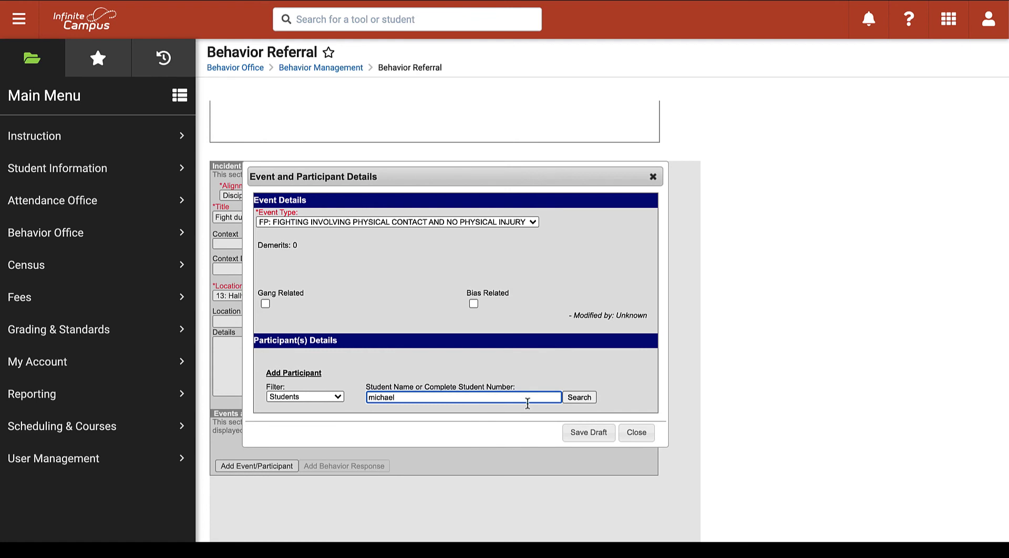
key("Return")
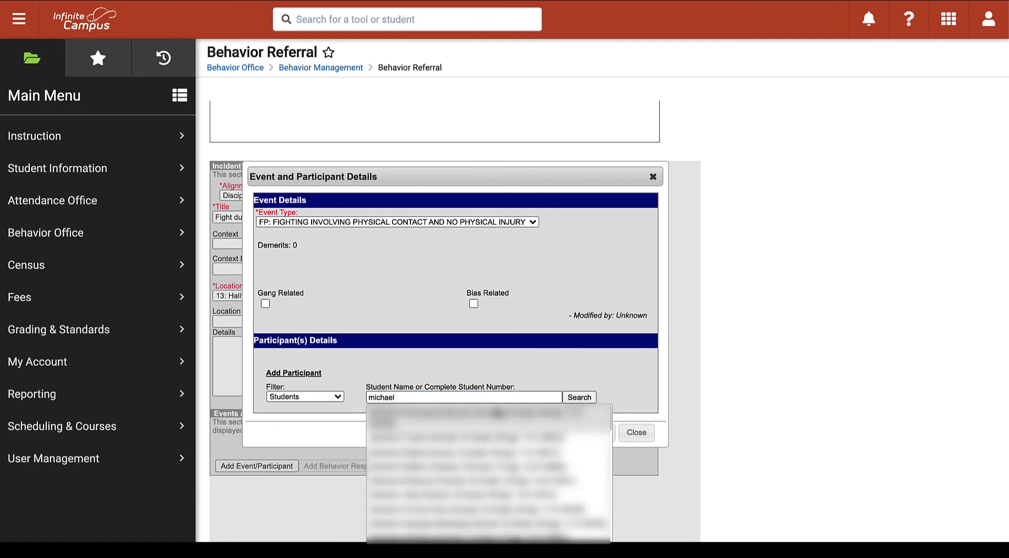
left_click(493, 412)
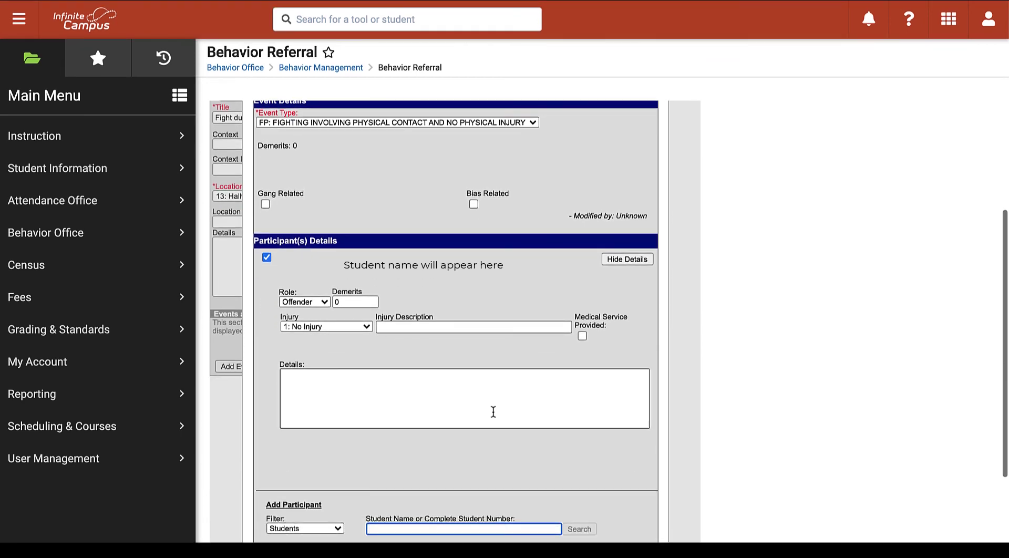
Step: Keep the participant's role as Offender and the injury as 1: No Injury
left_click(319, 301)
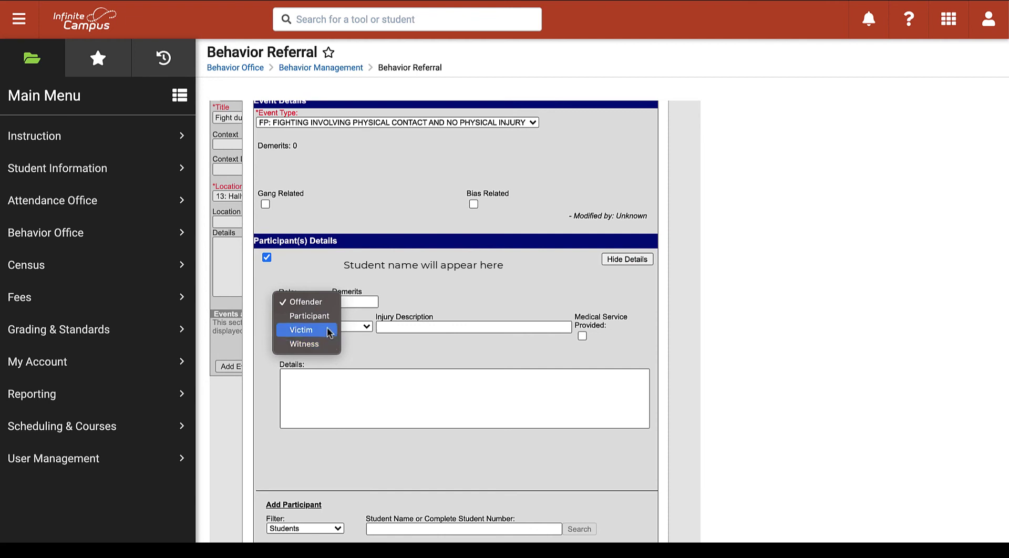
left_click(325, 301)
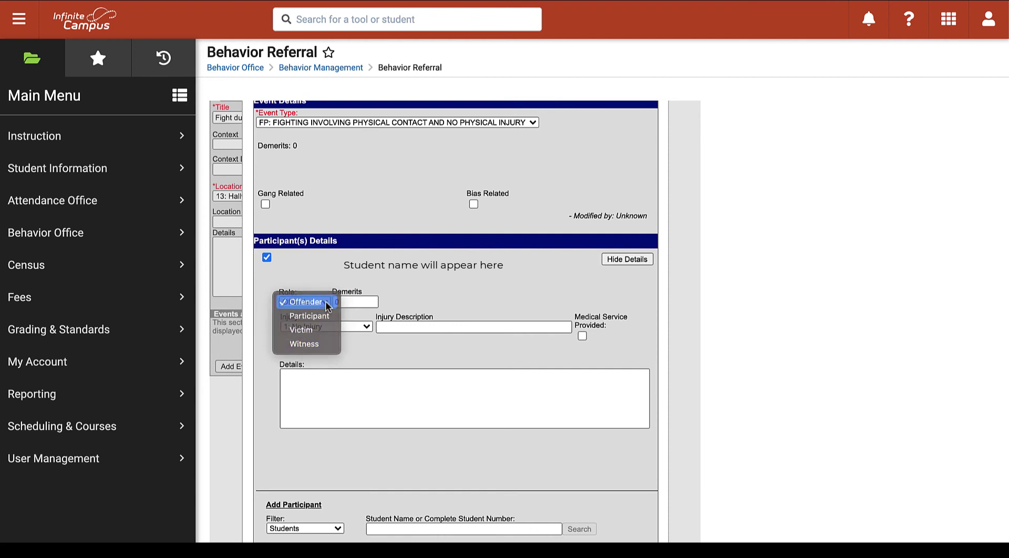
left_click(358, 326)
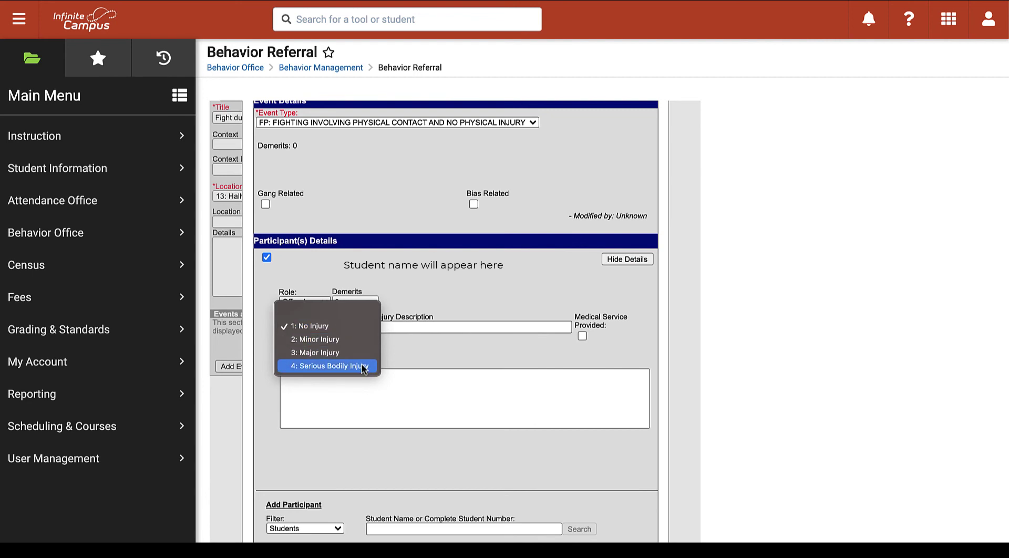
left_click(357, 326)
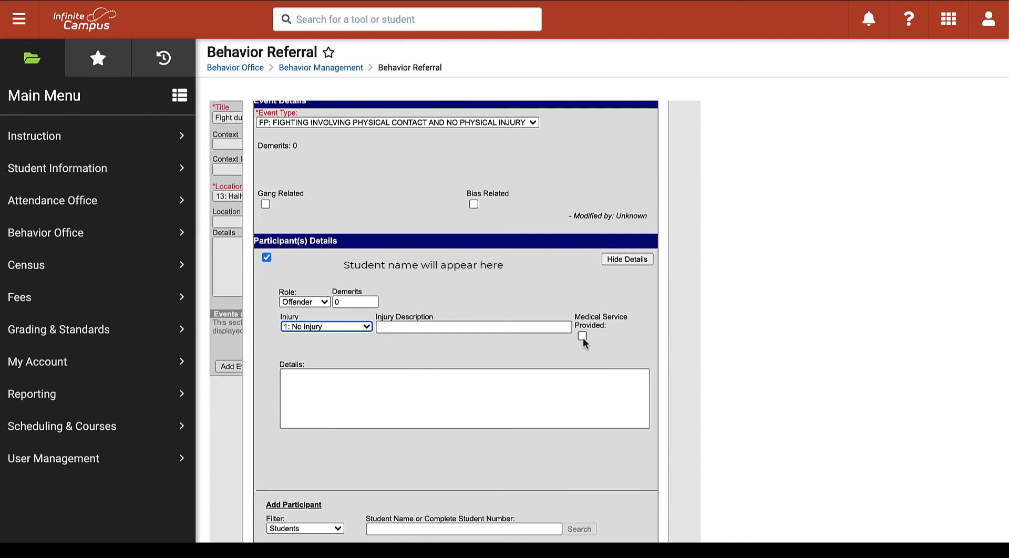
Step: Leave the first participant's details blank, search for another student by first name and add the matching student as a second event participant
left_click(389, 379)
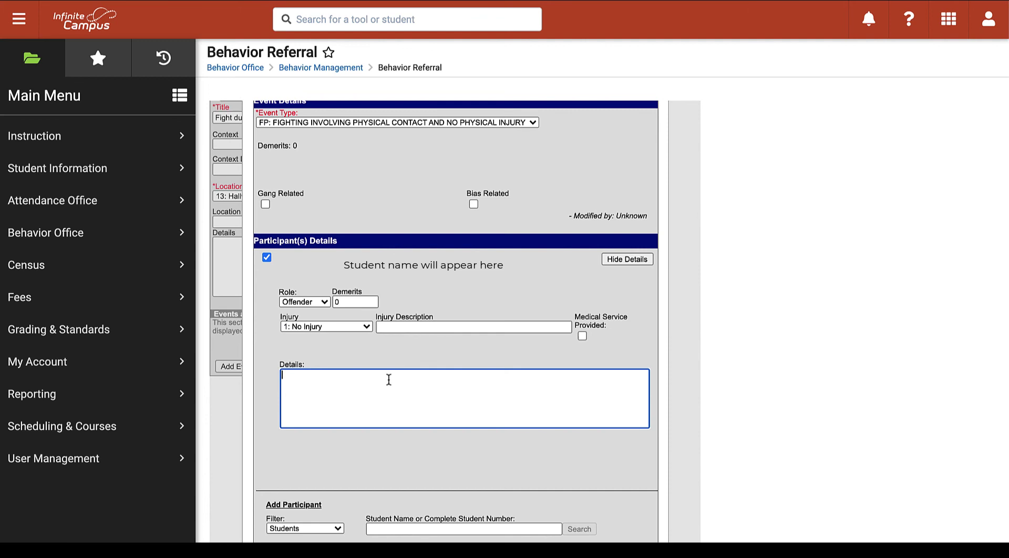
scroll(388, 379, "down", 1)
scroll(389, 379, "down", 2)
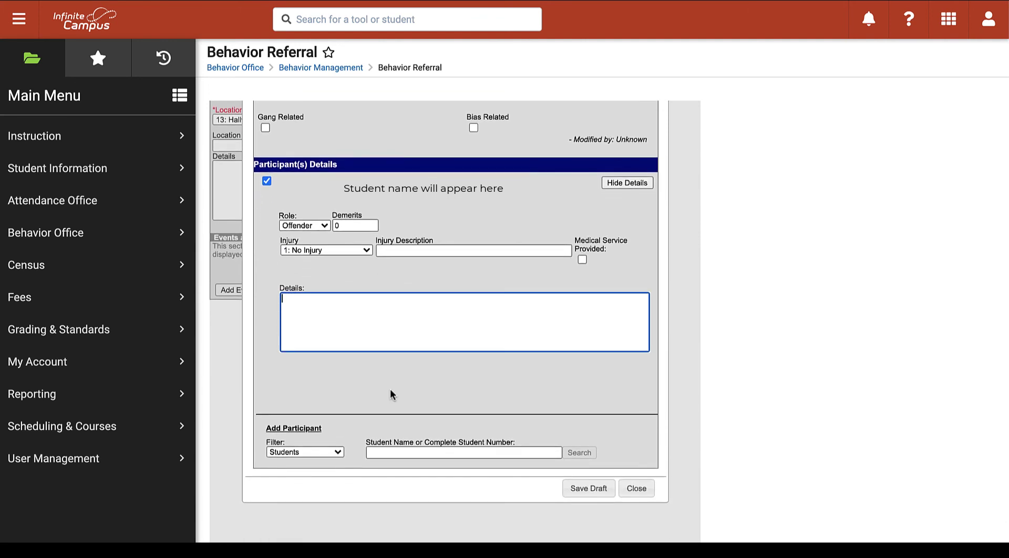
left_click(405, 454)
type("steven")
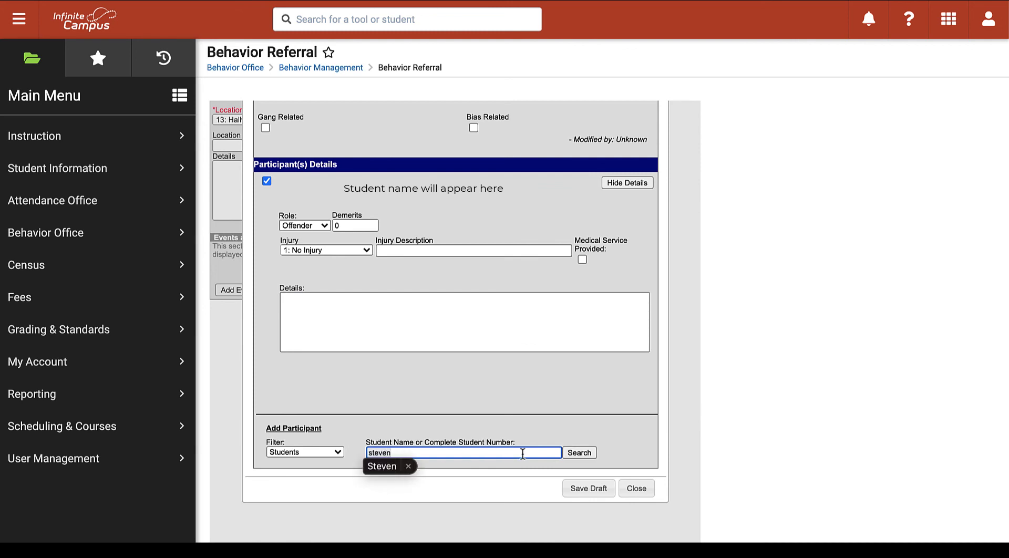
left_click(570, 453)
left_click(566, 465)
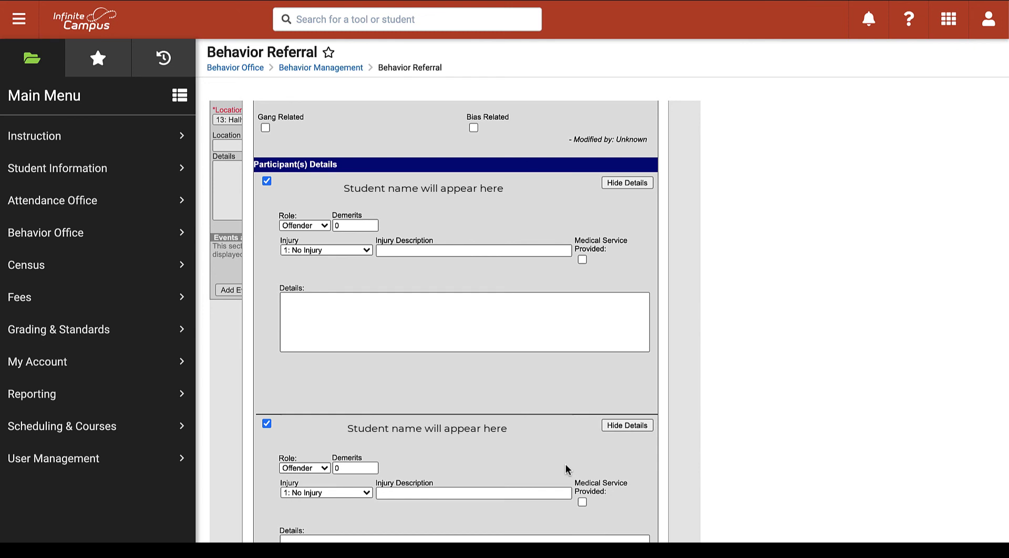
Step: Set the second participant's role to Victim and keep the injury as 1: No Injury
scroll(565, 463, "down", 2)
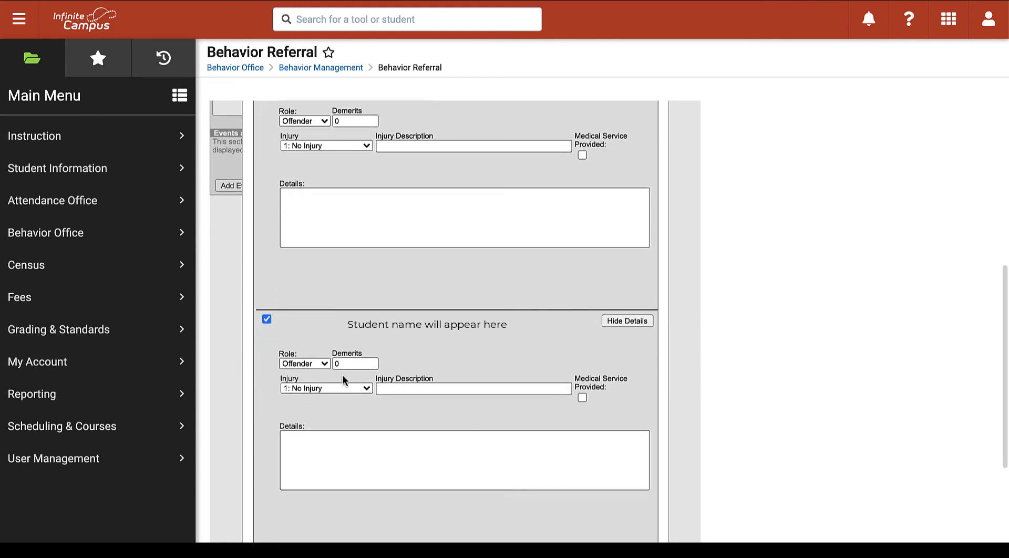
left_click(315, 363)
left_click(324, 389)
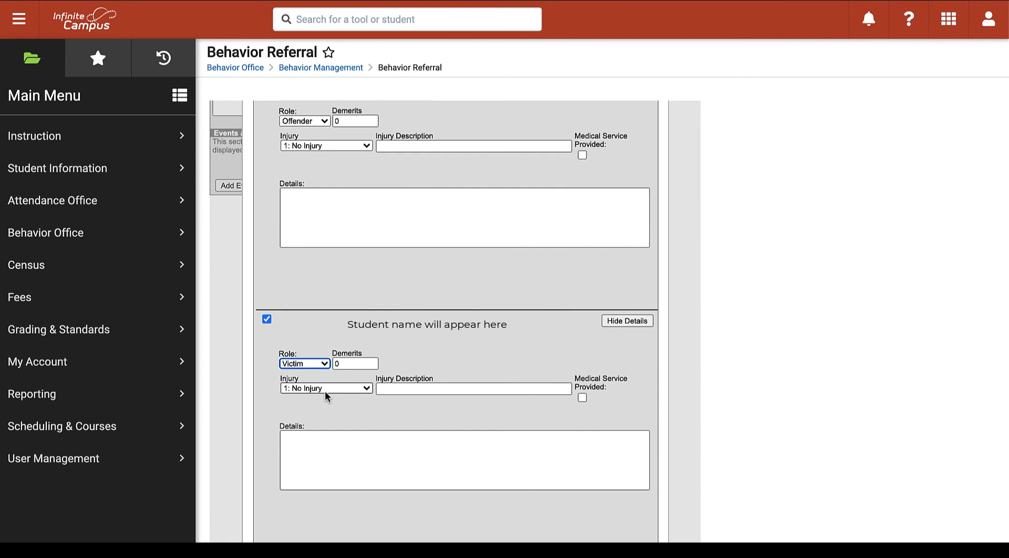
left_click(325, 395)
Step: Save the event with both participants as a draft and submit the Fight during transition referral
scroll(408, 447, "down", 2)
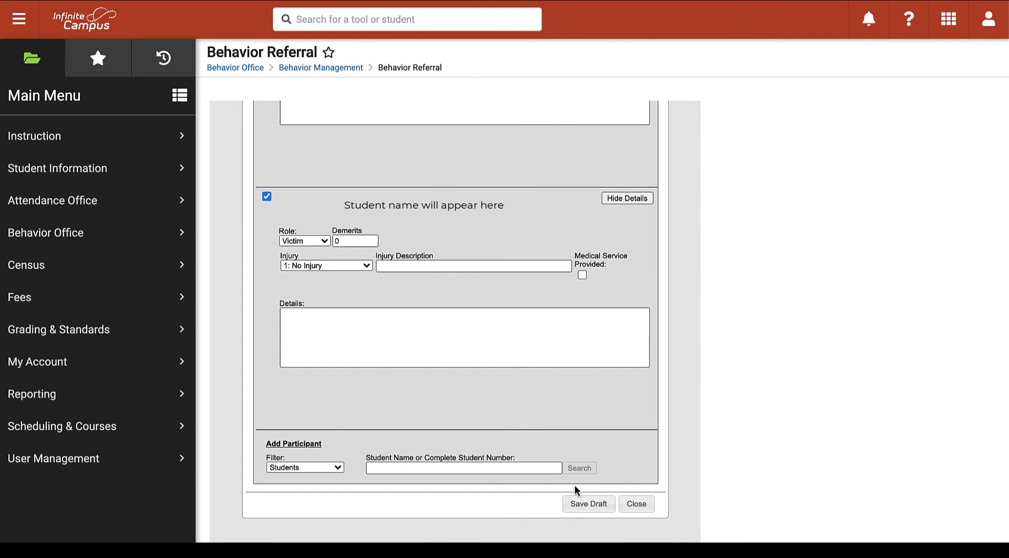
left_click(588, 504)
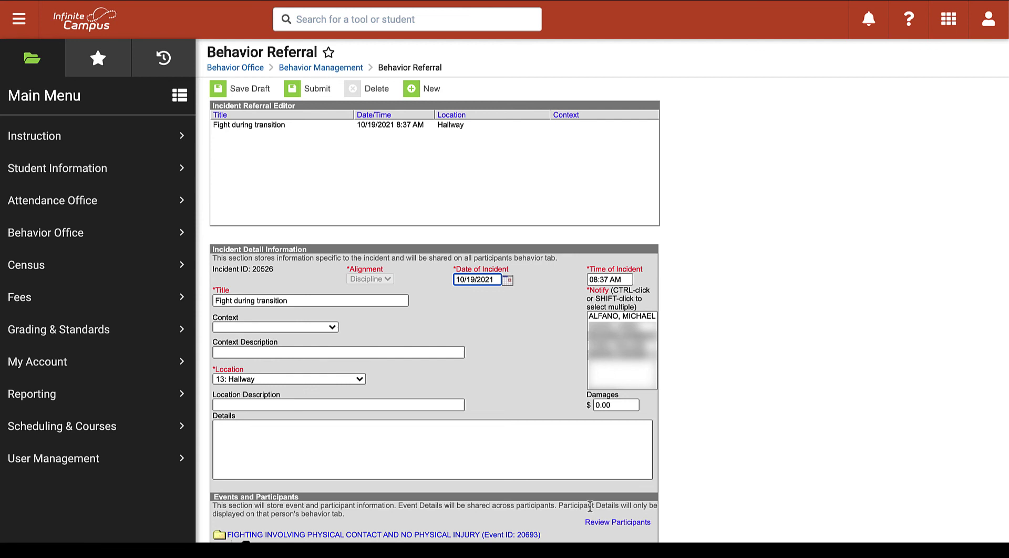
scroll(589, 506, "down", 2)
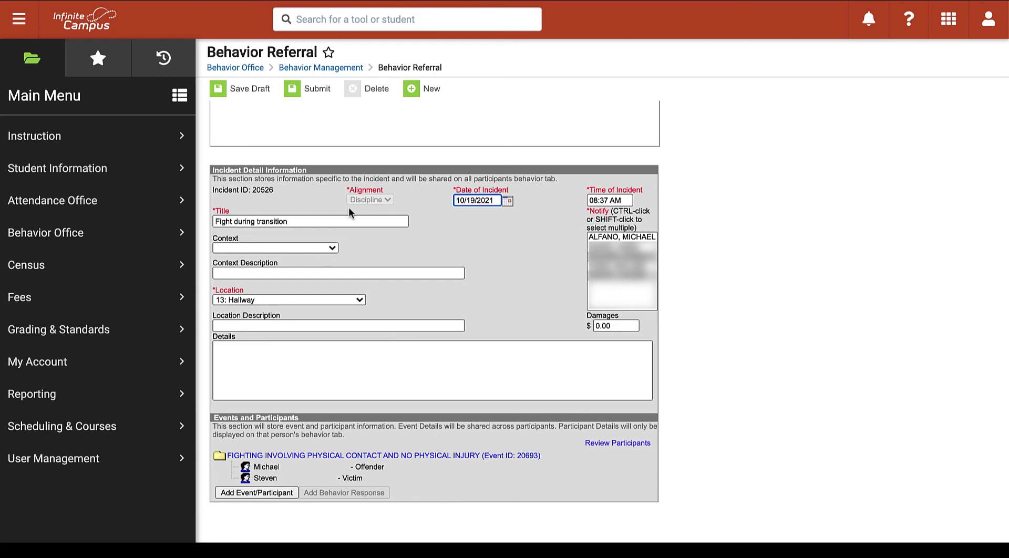
left_click(309, 93)
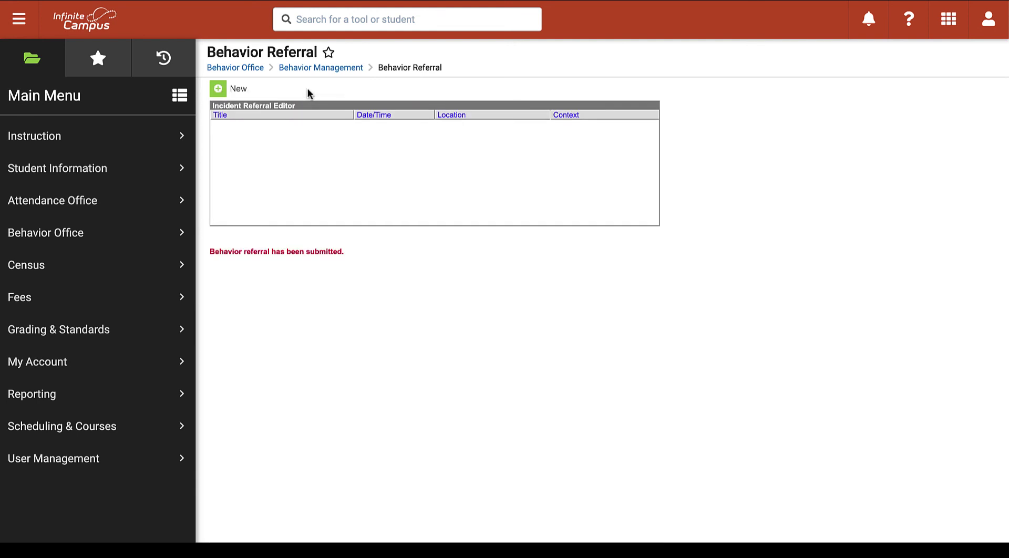